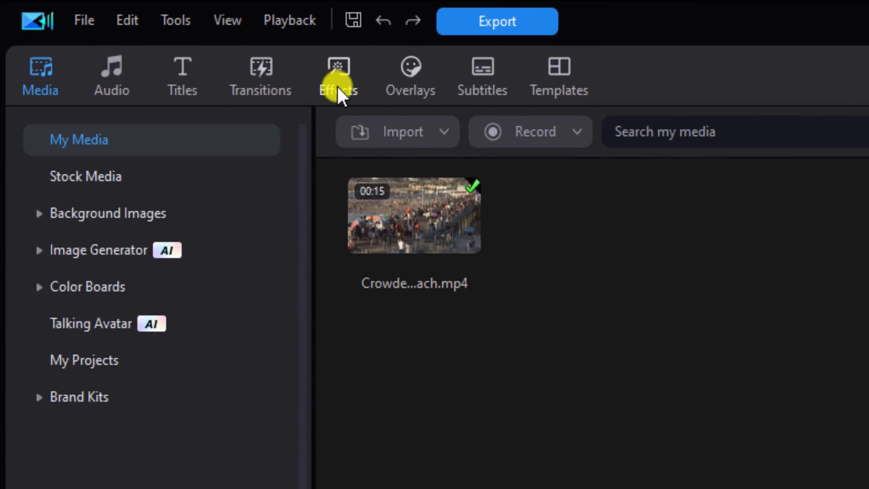
Drag the Retro Old Movie effect from Video Effects onto the Crowded Beach clip
{"action": "left_click", "coordinate": [339, 88]}
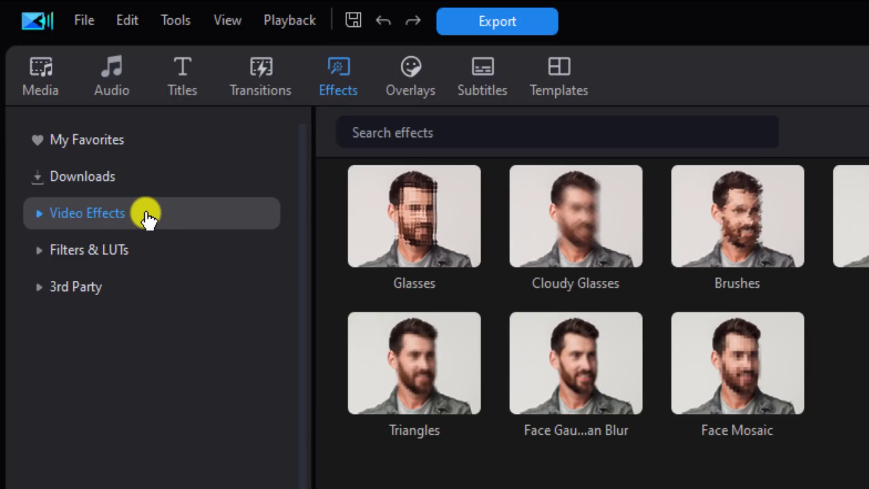
{"action": "left_click", "coordinate": [148, 217]}
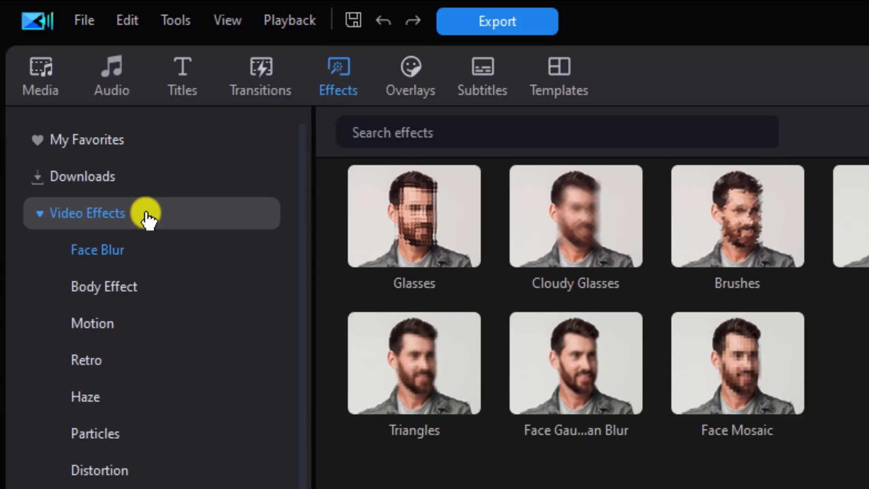
{"action": "left_click", "coordinate": [152, 365]}
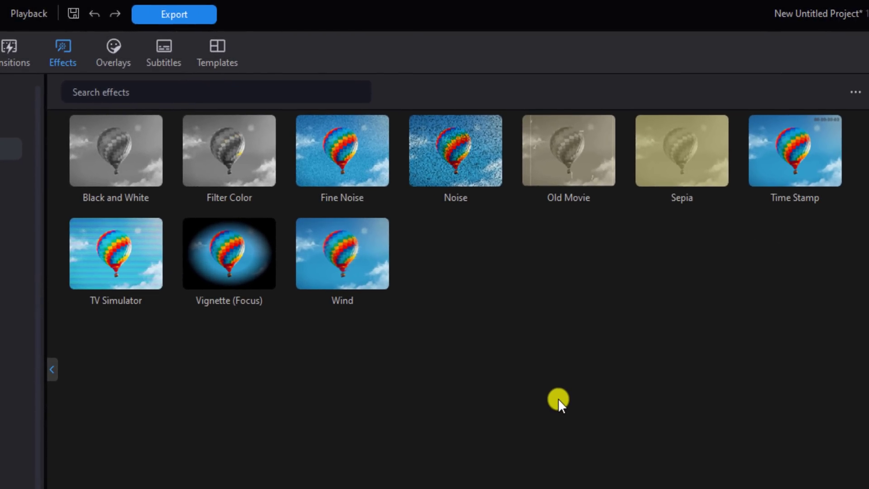
{"action": "left_click", "coordinate": [561, 164]}
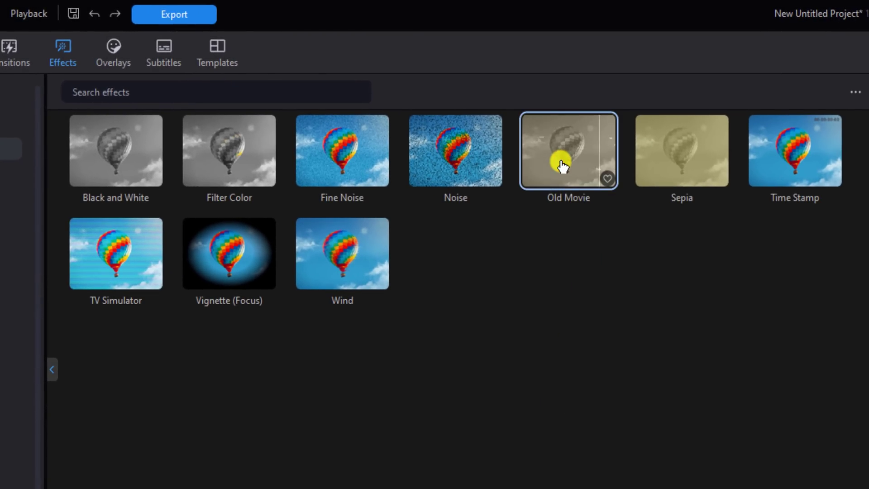
{"action": "left_click_drag", "start_coordinate": [562, 164], "coordinate": [524, 365]}
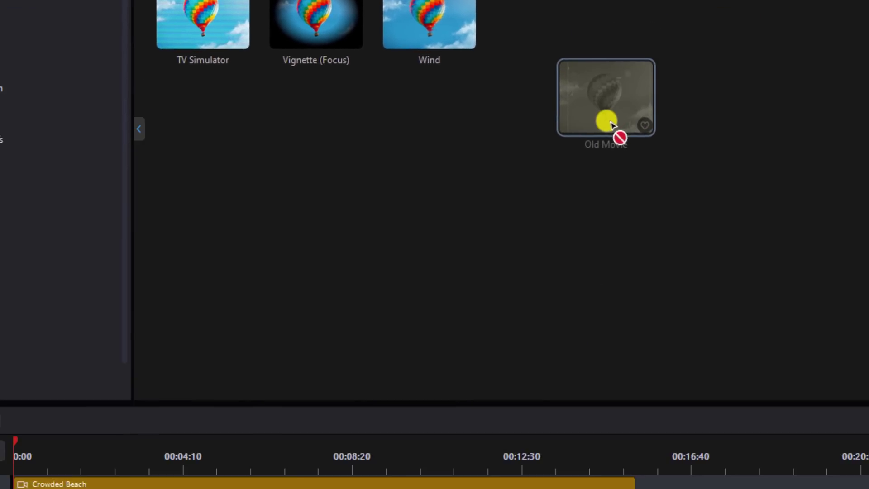
{"action": "left_click_drag", "start_coordinate": [611, 125], "coordinate": [484, 247]}
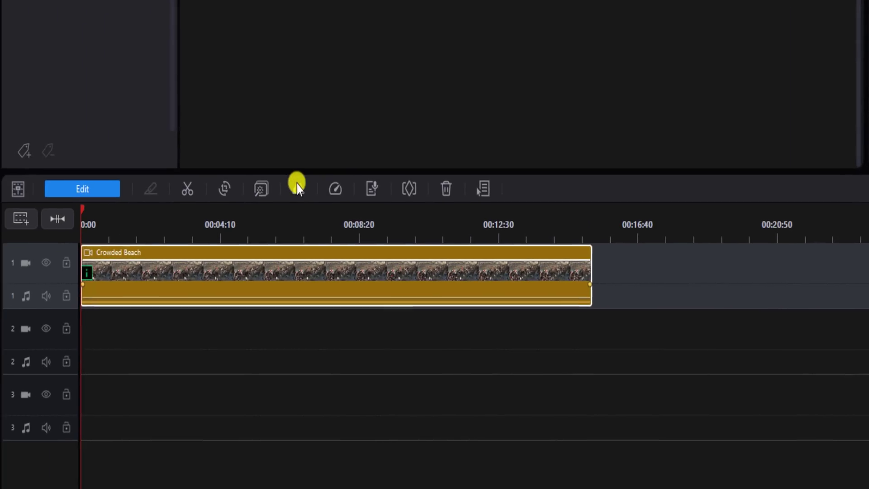
Open Old Movie's settings, showing Artifact Quantity 5, Degree 64, Noise 32 and Flicker 8
{"action": "left_click", "coordinate": [265, 188]}
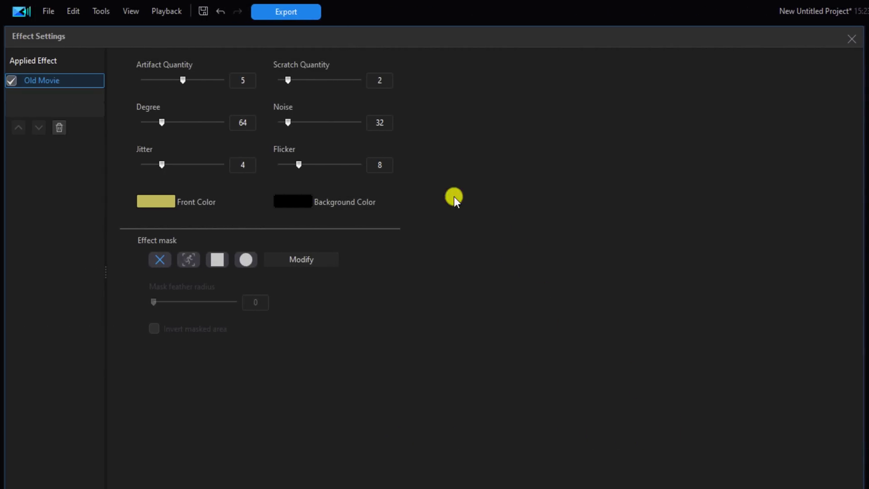
Delete the Old Movie effect, go back to the Media library, and select the Crowded Beach clip
{"action": "left_click", "coordinate": [60, 131]}
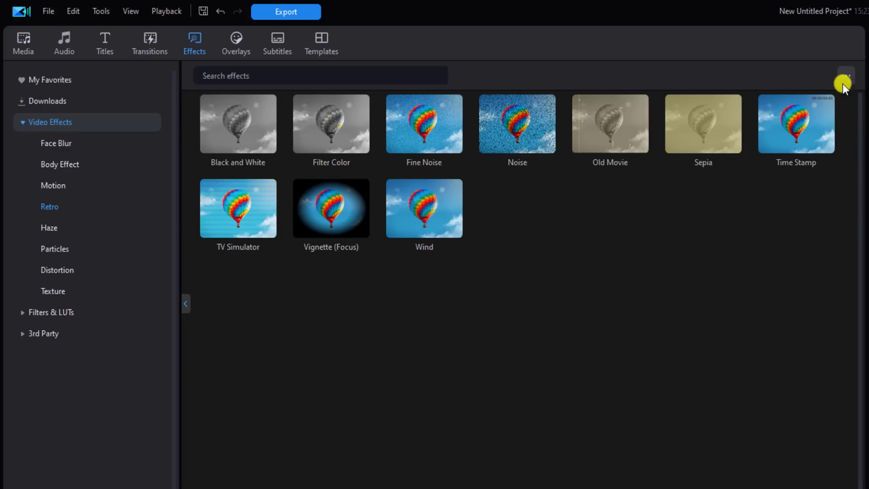
{"action": "left_click", "coordinate": [24, 45]}
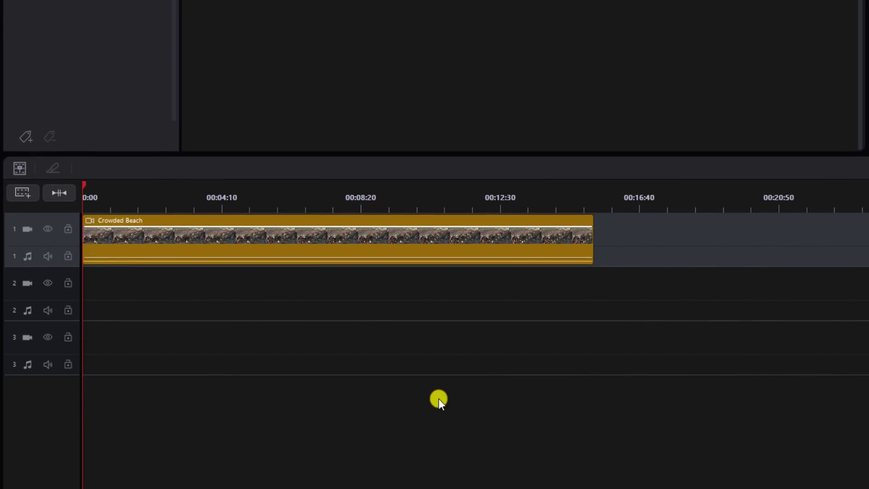
{"action": "left_click", "coordinate": [339, 245]}
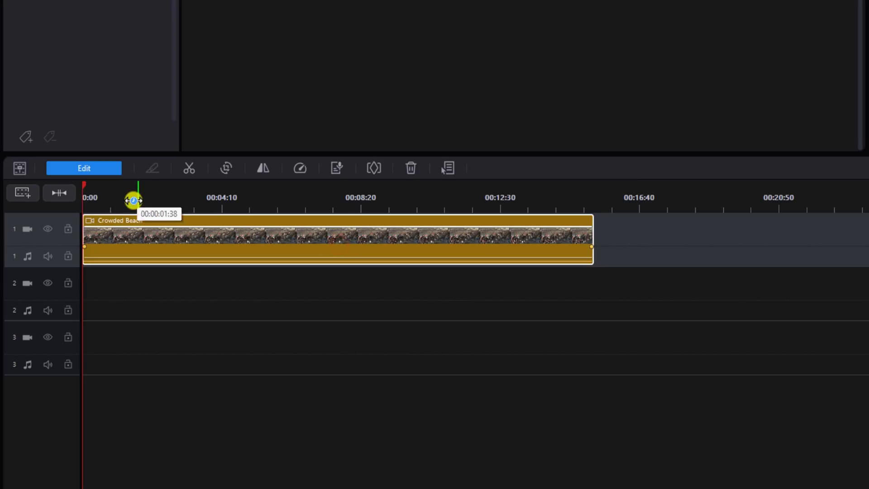
Turn on Color Adjustment for Crowded Beach and drop Saturation to 0 for black and white
{"action": "left_click", "coordinate": [107, 167]}
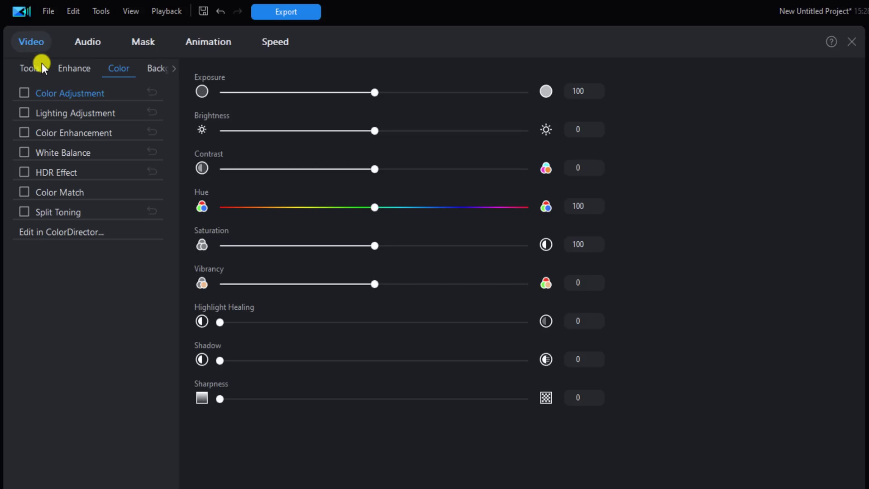
{"action": "left_click", "coordinate": [73, 69]}
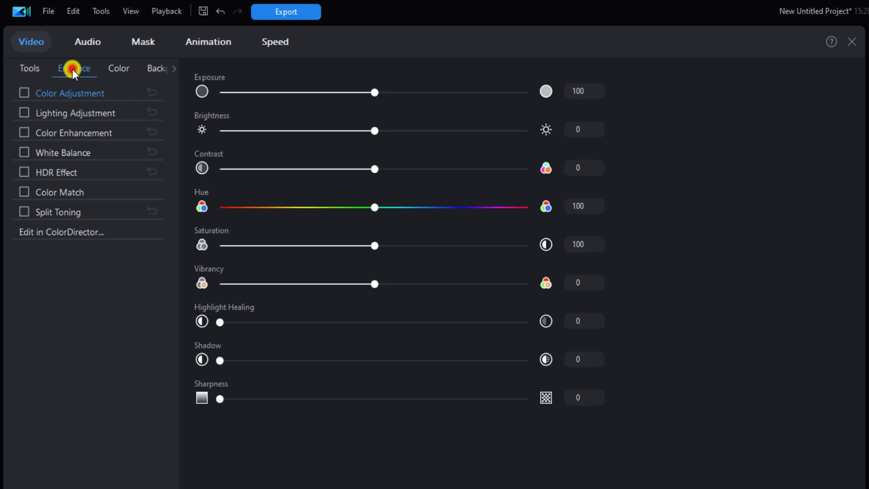
{"action": "left_click", "coordinate": [120, 69]}
{"action": "left_click_drag", "start_coordinate": [374, 248], "coordinate": [240, 252]}
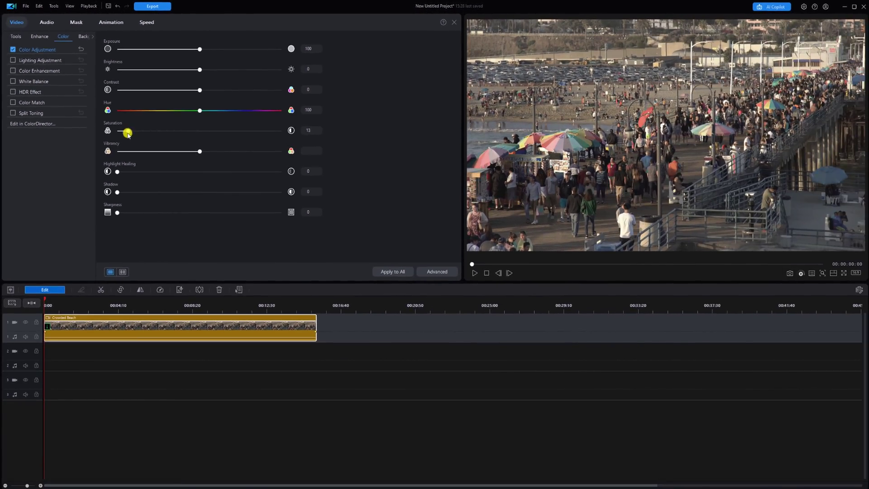
{"action": "left_click_drag", "start_coordinate": [128, 134], "coordinate": [83, 136]}
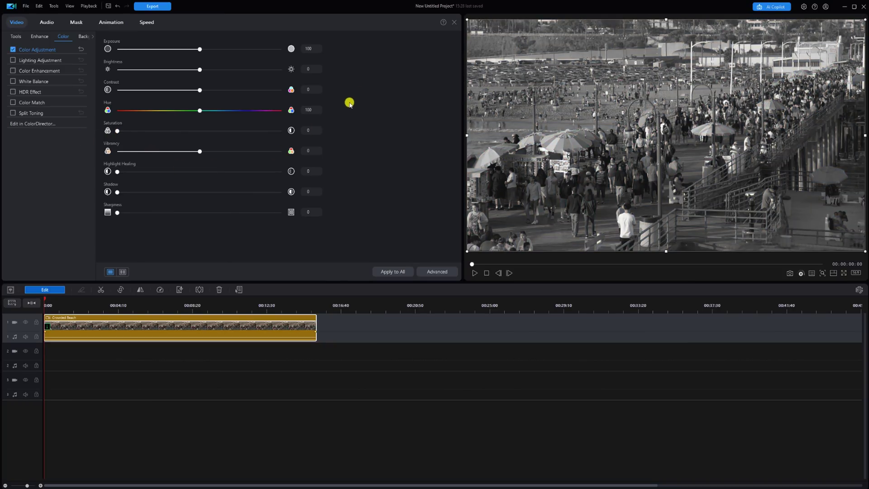
{"action": "left_click", "coordinate": [456, 24]}
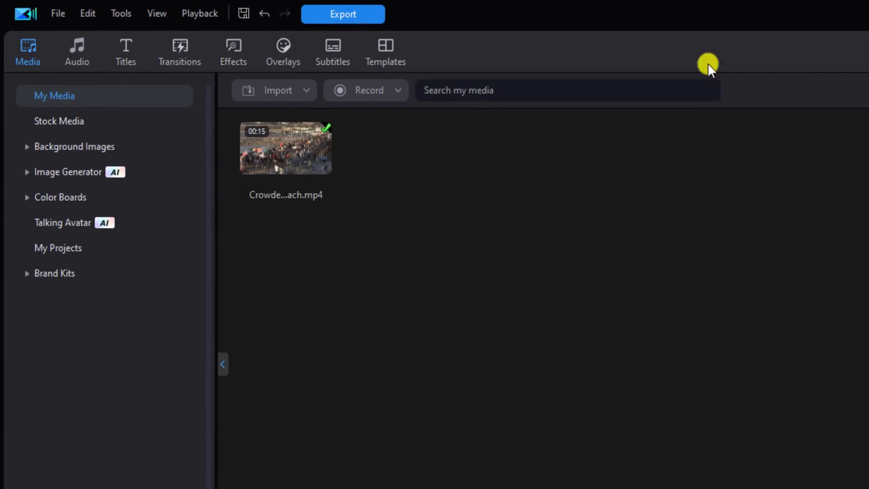
Show the Effects library's 3rd Party BorisFX Film Style effects, including BCC Film Damage
{"action": "left_click", "coordinate": [230, 56]}
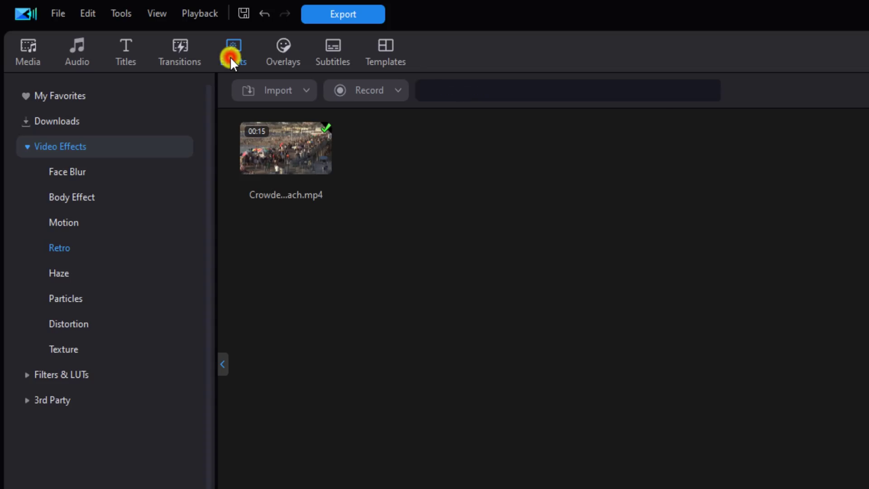
{"action": "left_click", "coordinate": [67, 402]}
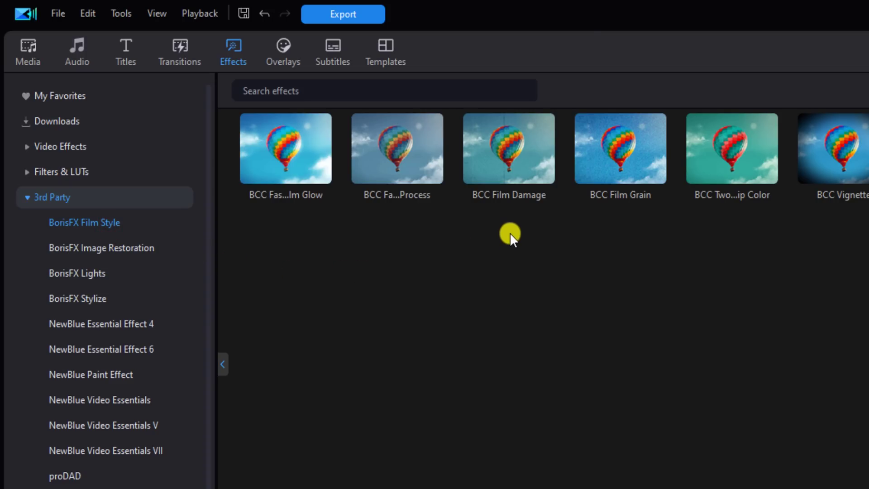
Drop BCC Film Damage onto the Crowded Beach clip and open its effect settings
{"action": "left_click", "coordinate": [519, 148]}
{"action": "left_click_drag", "start_coordinate": [518, 148], "coordinate": [448, 488]}
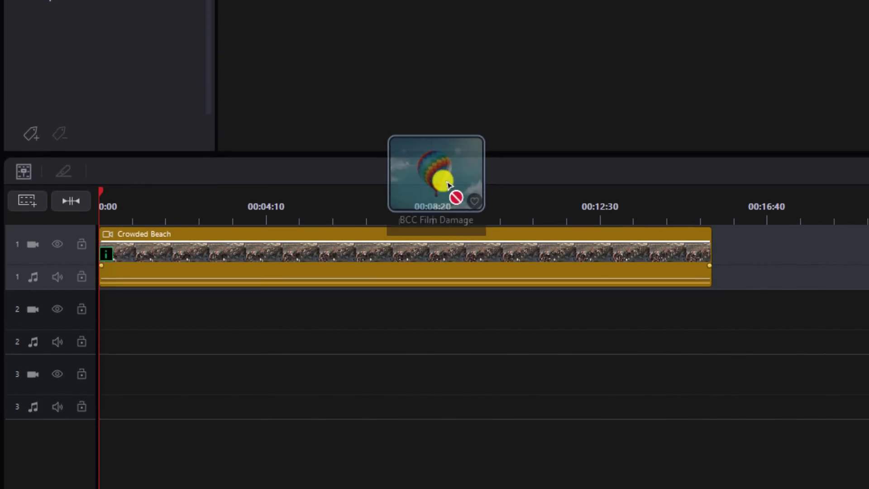
{"action": "left_click_drag", "start_coordinate": [448, 184], "coordinate": [421, 226]}
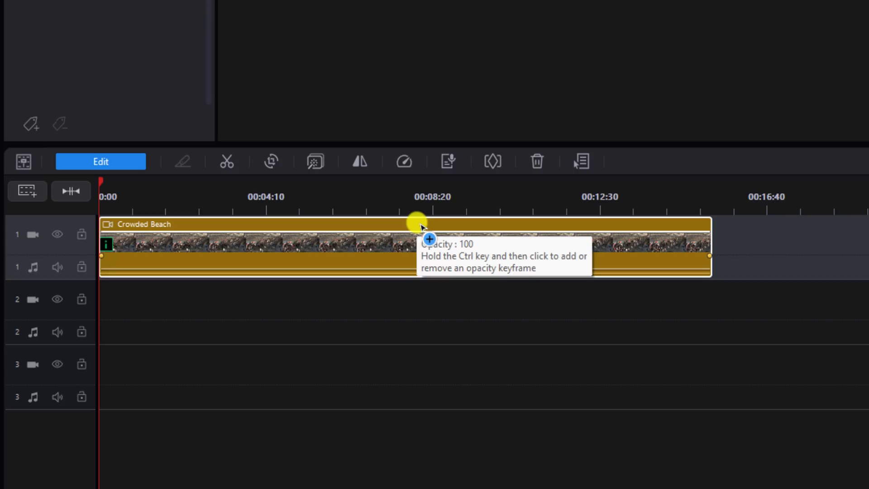
{"action": "left_click", "coordinate": [315, 161]}
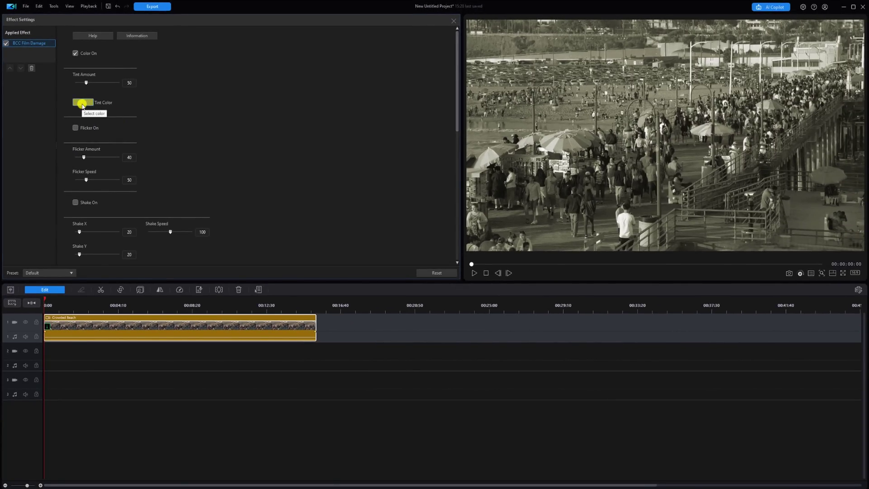
Darken the Film Damage tint from #A1A138 to #7C7C2B, then enter hex 626222
{"action": "left_click", "coordinate": [82, 104]}
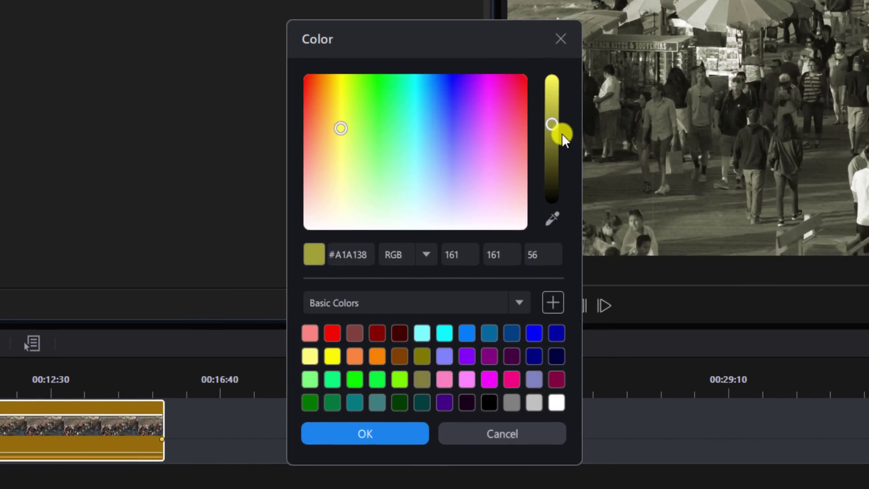
{"action": "mouse_move", "coordinate": [552, 121]}
{"action": "left_mouse_down"}
{"action": "mouse_move", "coordinate": [555, 154]}
{"action": "mouse_move", "coordinate": [553, 125]}
{"action": "mouse_move", "coordinate": [558, 148]}
{"action": "mouse_move", "coordinate": [557, 134]}
{"action": "mouse_move", "coordinate": [553, 141]}
{"action": "left_mouse_up"}
{"action": "left_click", "coordinate": [370, 253]}
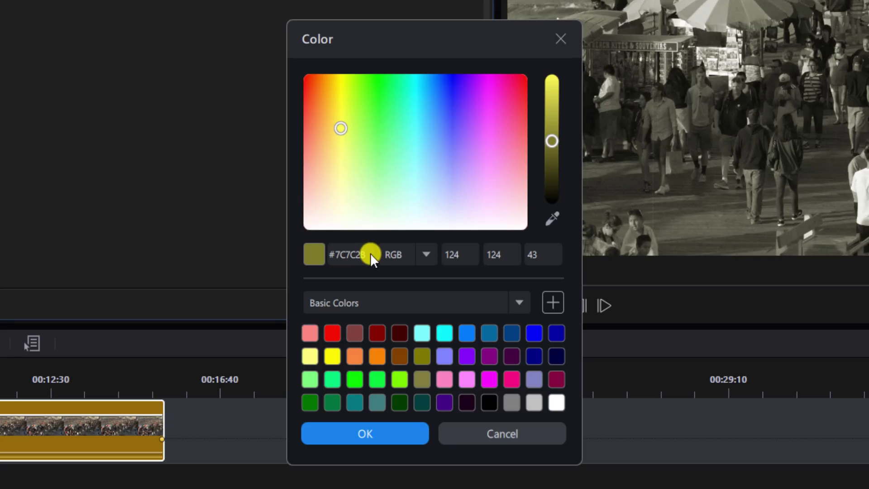
{"action": "double_click", "coordinate": [358, 249]}
{"action": "left_click_drag", "start_coordinate": [366, 254], "coordinate": [331, 254]}
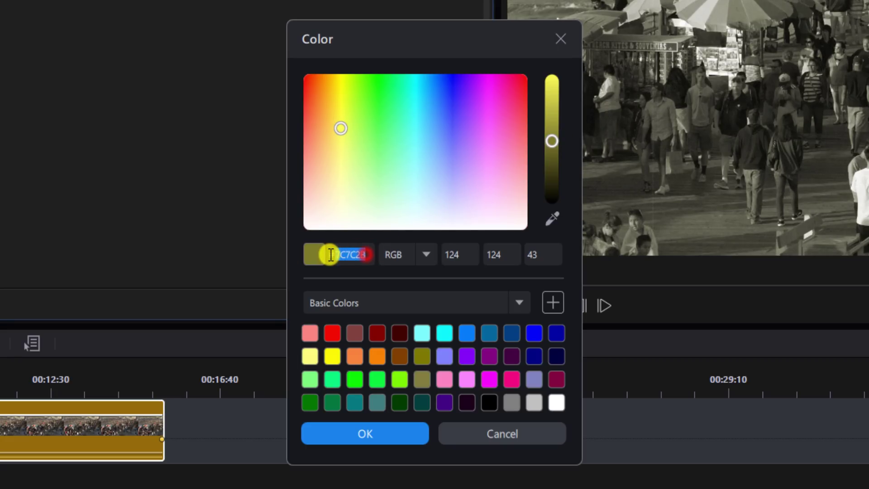
{"action": "type", "text": "6262"}
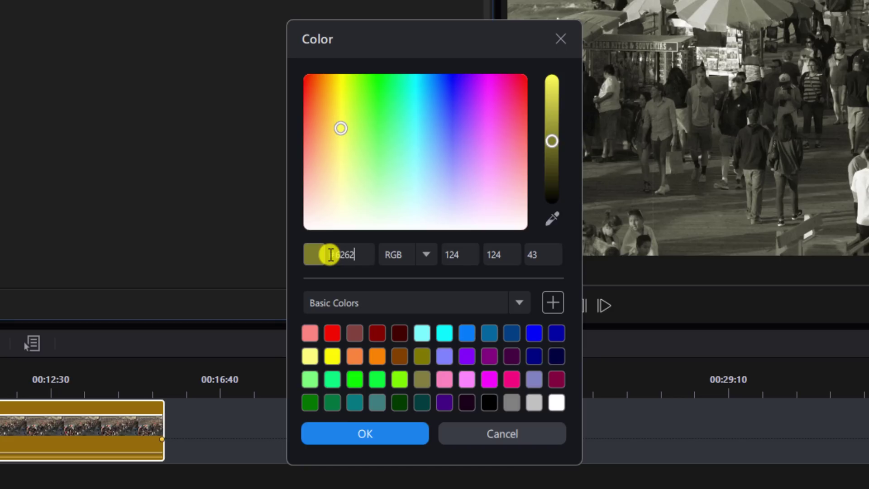
{"action": "type", "text": "22"}
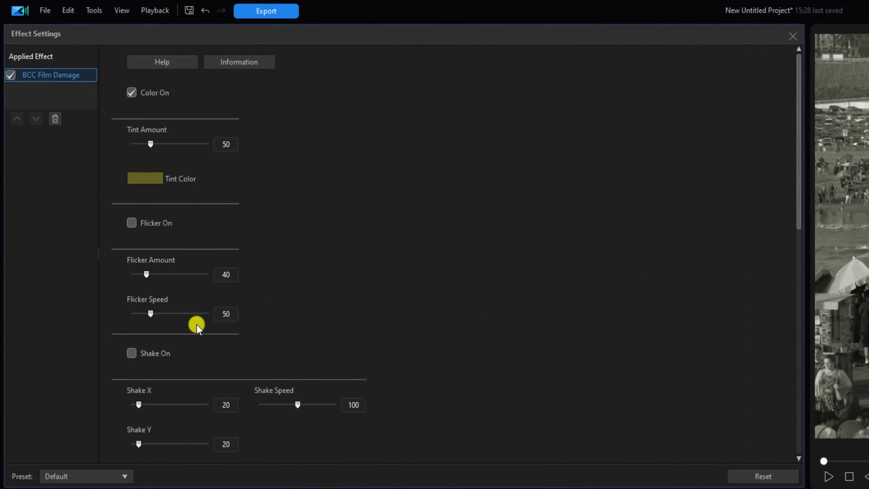
Tick Shake On and set Shake X to 5, Shake Y to 5 and Shake Speed to 10
{"action": "left_click", "coordinate": [130, 354]}
{"action": "left_click", "coordinate": [234, 405]}
{"action": "left_click_drag", "start_coordinate": [234, 405], "coordinate": [199, 404]}
{"action": "type", "text": "5"}
{"action": "key", "text": "Return"}
{"action": "left_click_drag", "start_coordinate": [235, 444], "coordinate": [222, 444]}
{"action": "type", "text": "5"}
{"action": "key", "text": "Return"}
{"action": "double_click", "coordinate": [362, 406]}
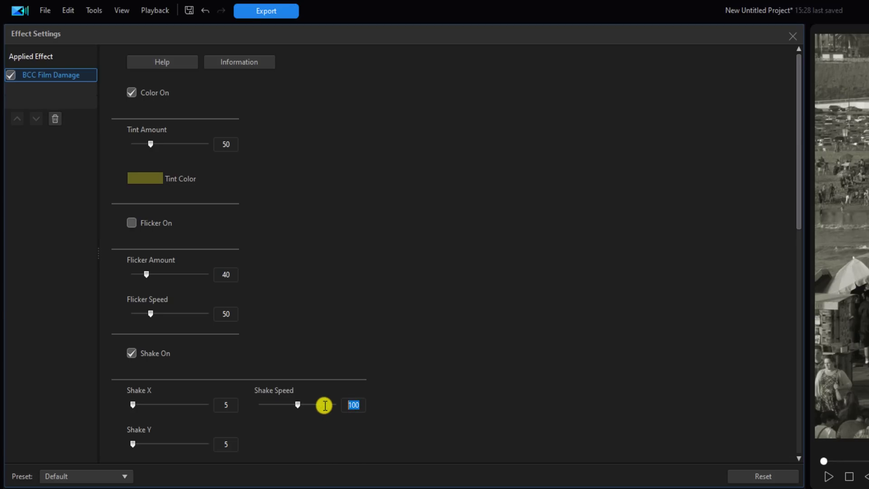
{"action": "type", "text": "10"}
{"action": "key", "text": "Return"}
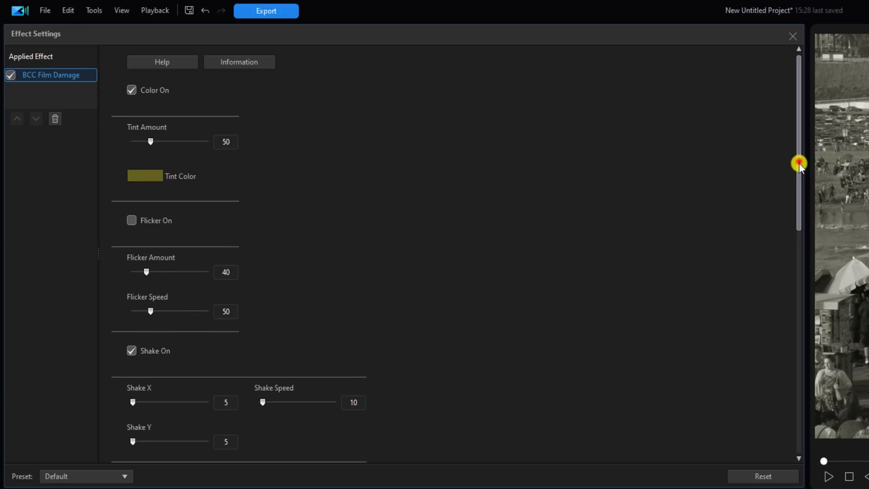
Untick Dirt On and raise Scratch Width to 200 in BCC Film Damage
{"action": "left_click_drag", "start_coordinate": [799, 162], "coordinate": [790, 414]}
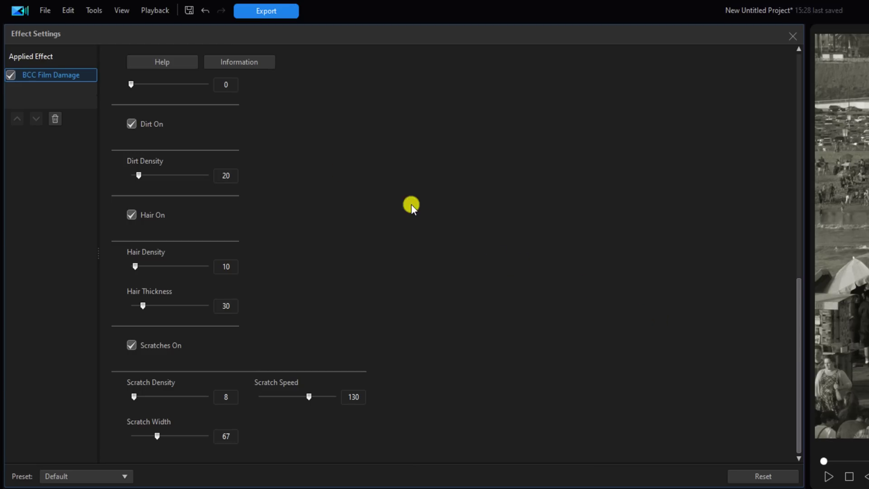
{"action": "left_click", "coordinate": [132, 127]}
{"action": "double_click", "coordinate": [234, 436]}
{"action": "type", "text": "200"}
{"action": "key", "text": "Return"}
Close the BCC Film Damage settings and collapse the 3rd Party effects category
{"action": "left_click", "coordinate": [792, 37]}
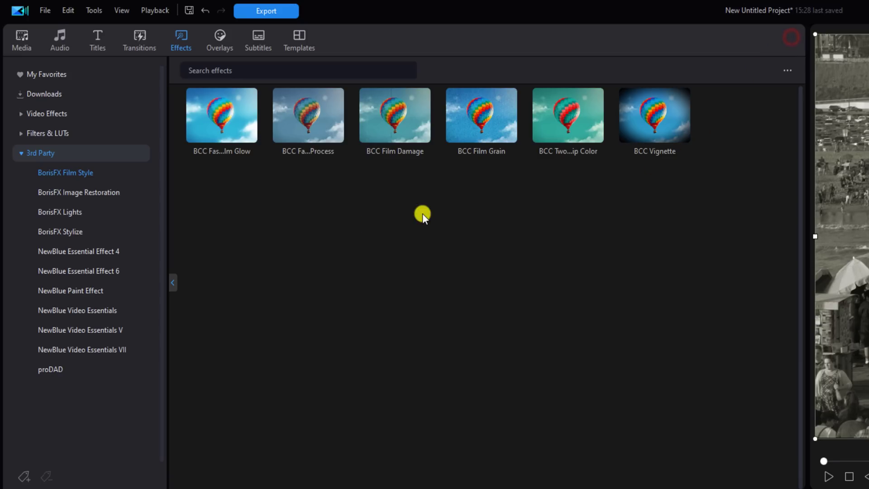
{"action": "left_click", "coordinate": [22, 154]}
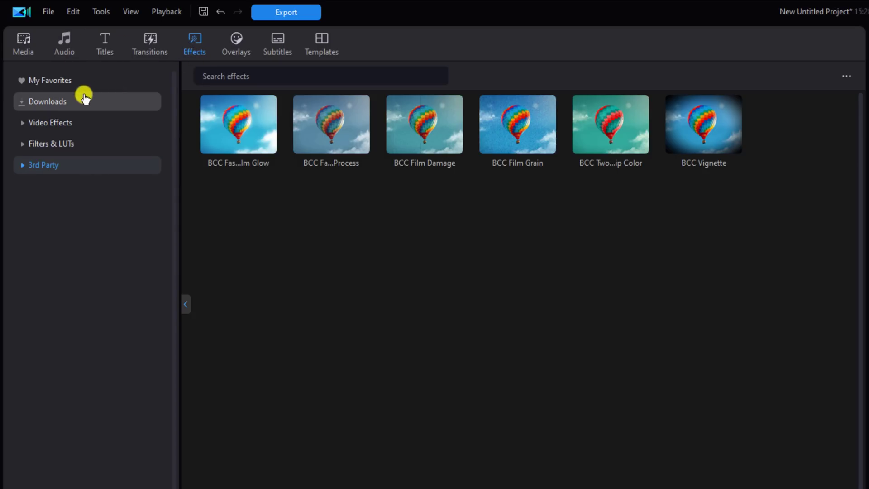
Drag the Skip effect from Video Effects > Motion onto the Crowded Beach clip
{"action": "left_click", "coordinate": [59, 123]}
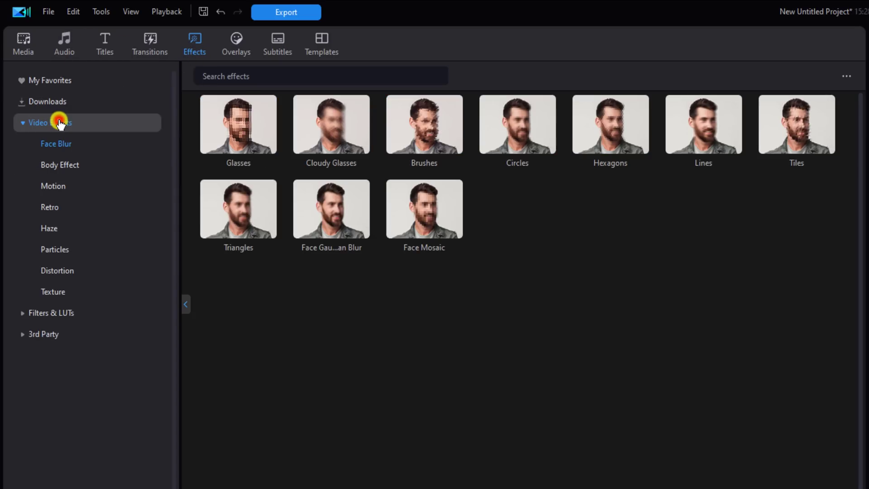
{"action": "left_click", "coordinate": [86, 188]}
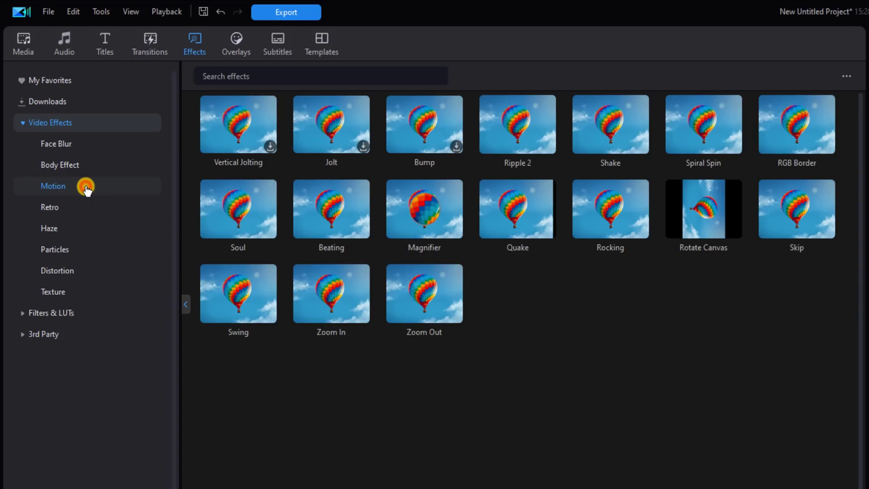
{"action": "mouse_move", "coordinate": [792, 242]}
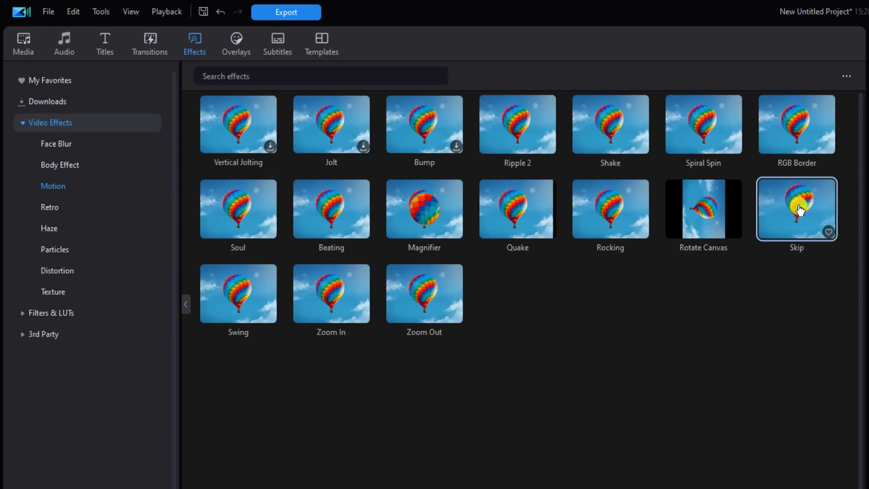
{"action": "left_click_drag", "start_coordinate": [801, 210], "coordinate": [326, 288]}
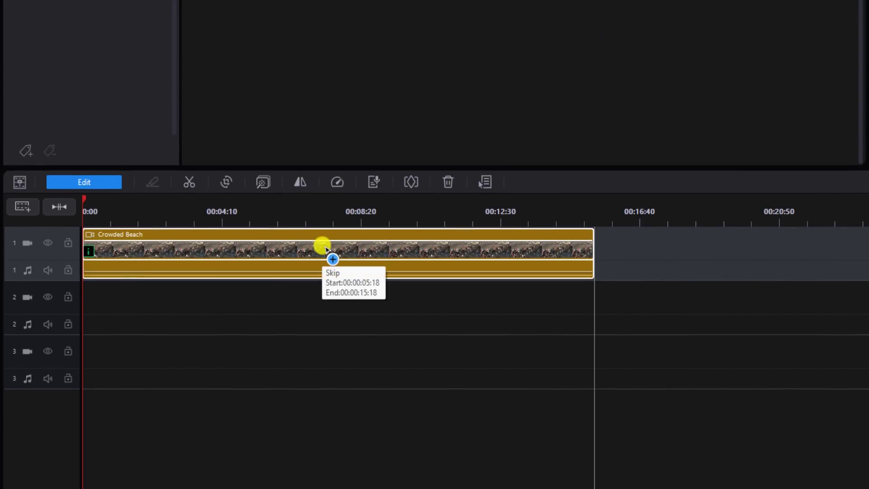
{"action": "left_click_drag", "start_coordinate": [325, 249], "coordinate": [326, 249]}
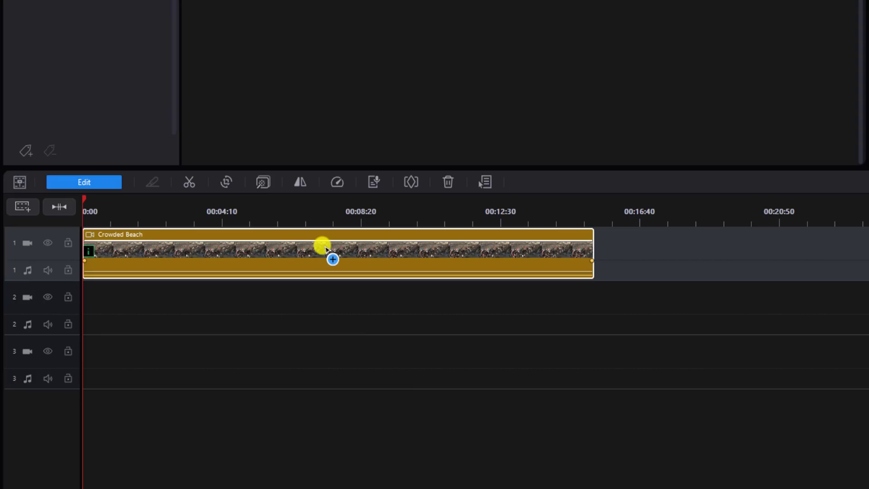
{"action": "left_click_drag", "start_coordinate": [325, 248], "coordinate": [325, 249]}
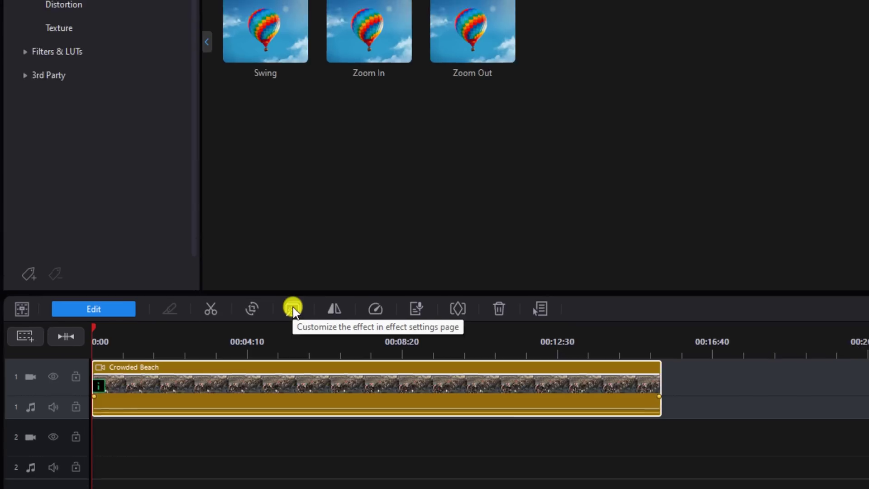
Change the applied Skip effect's Frequency from 5 to 3
{"action": "left_click", "coordinate": [263, 181]}
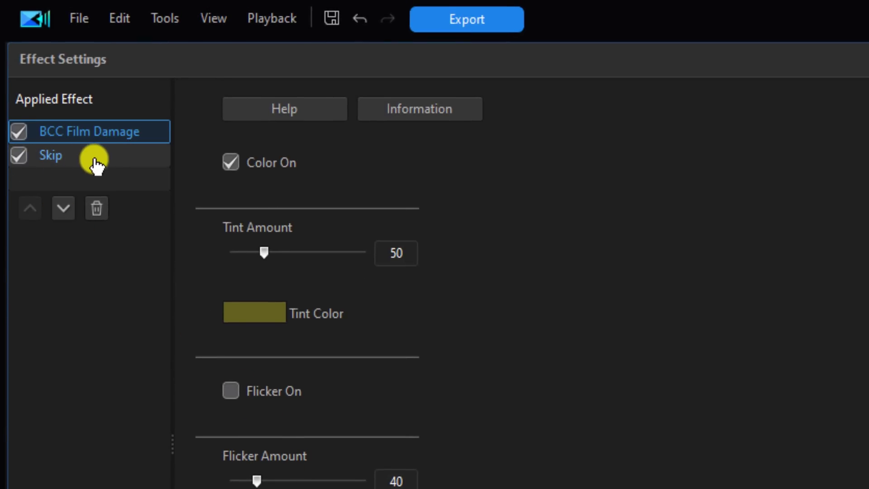
{"action": "left_click", "coordinate": [95, 161]}
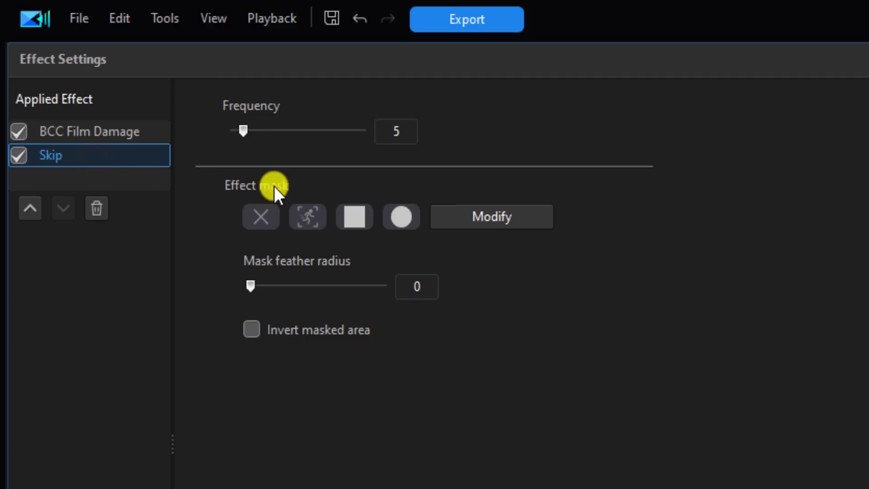
{"action": "left_click", "coordinate": [402, 131]}
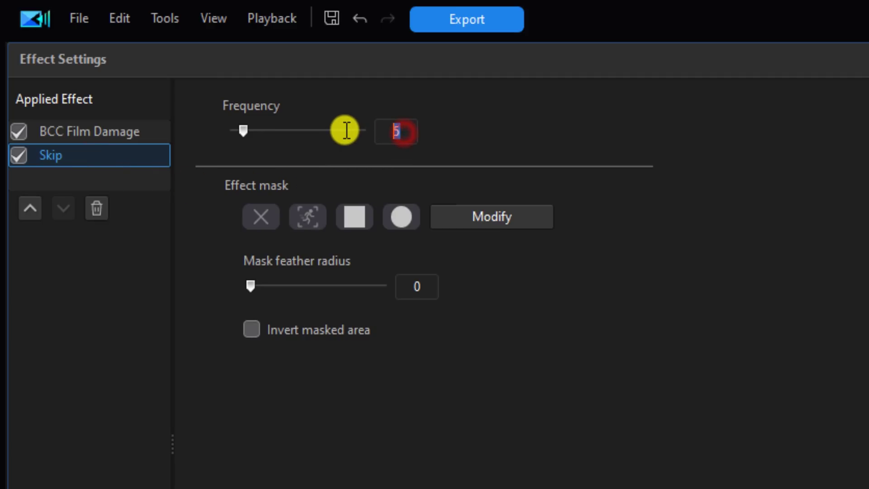
{"action": "type", "text": "3"}
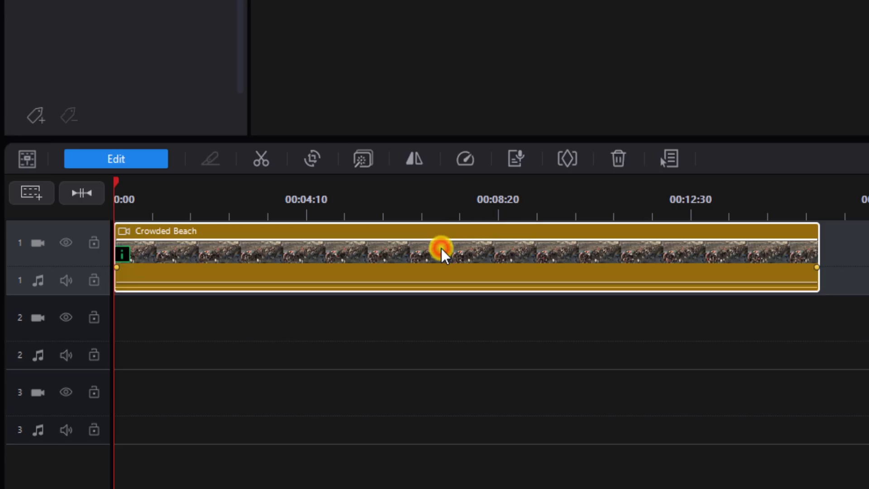
Set Crowded Beach's uniform speed to 1.5x, shortening it to 00:00:10:12
{"action": "left_click", "coordinate": [464, 158]}
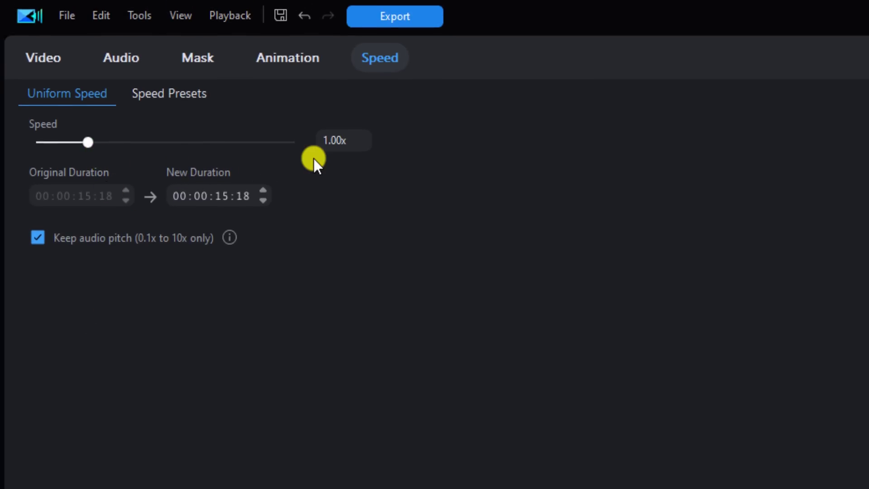
{"action": "double_click", "coordinate": [341, 142]}
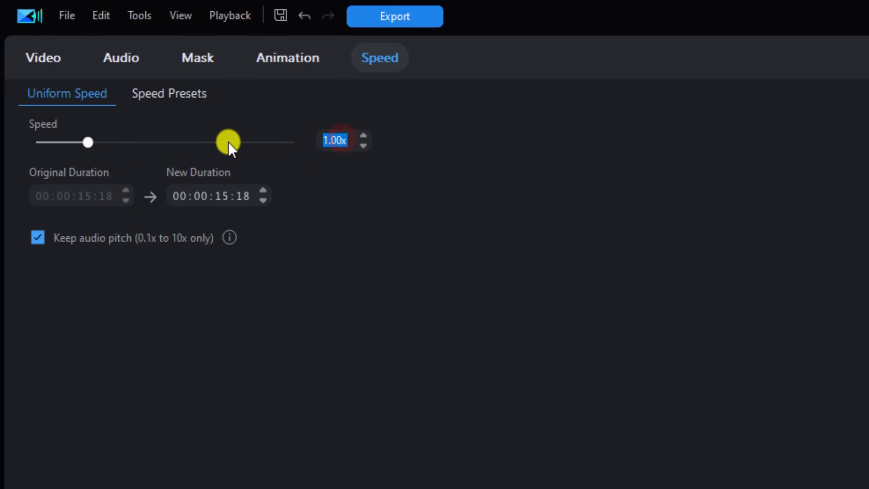
{"action": "type", "text": "1.5"}
{"action": "key", "text": "Return"}
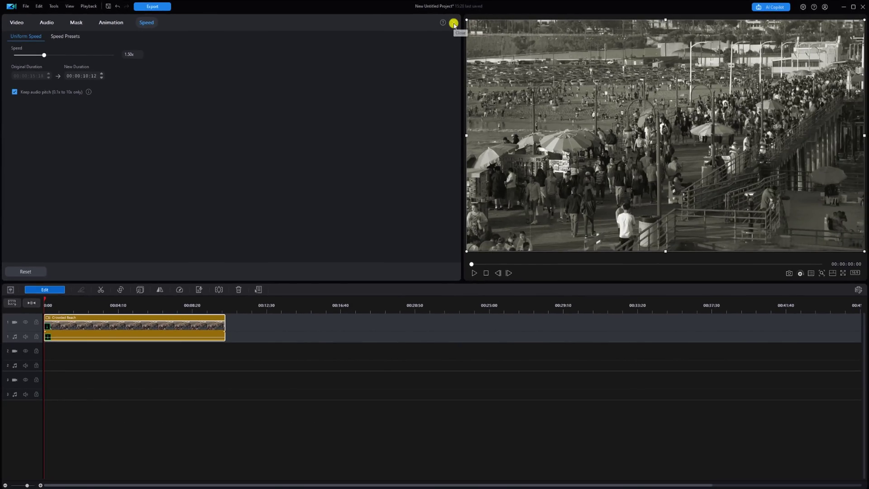
Close the speed panel, return to the Media library, and play the sped-up beach clip
{"action": "left_click", "coordinate": [453, 23]}
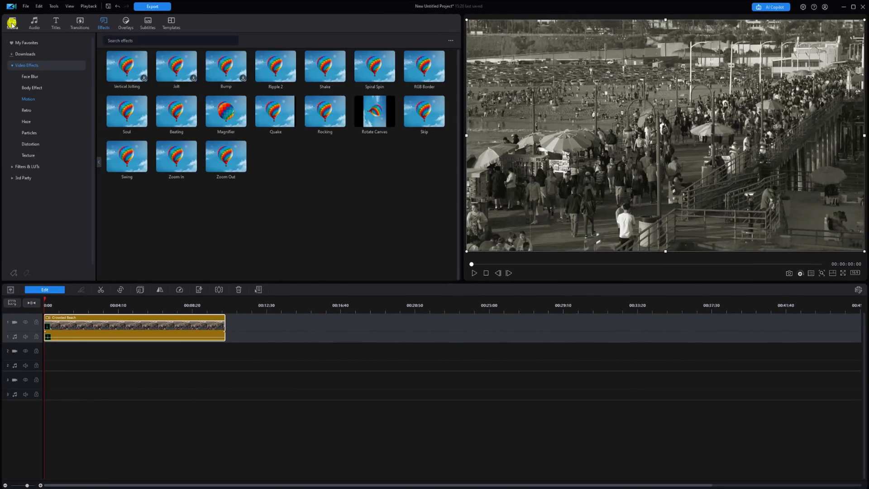
{"action": "left_click", "coordinate": [12, 22]}
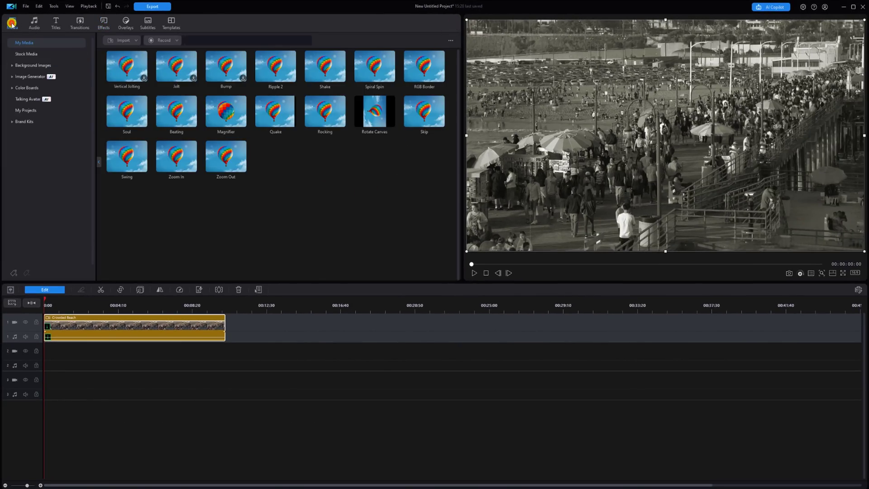
{"action": "left_click", "coordinate": [474, 272]}
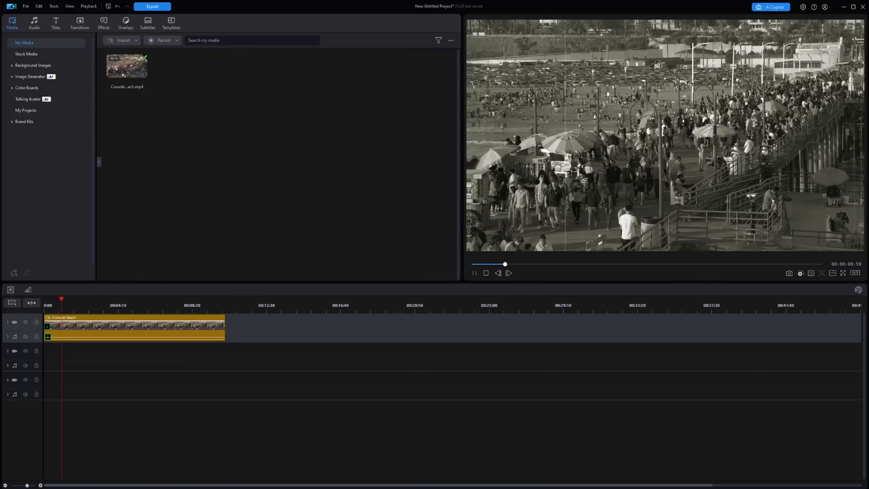